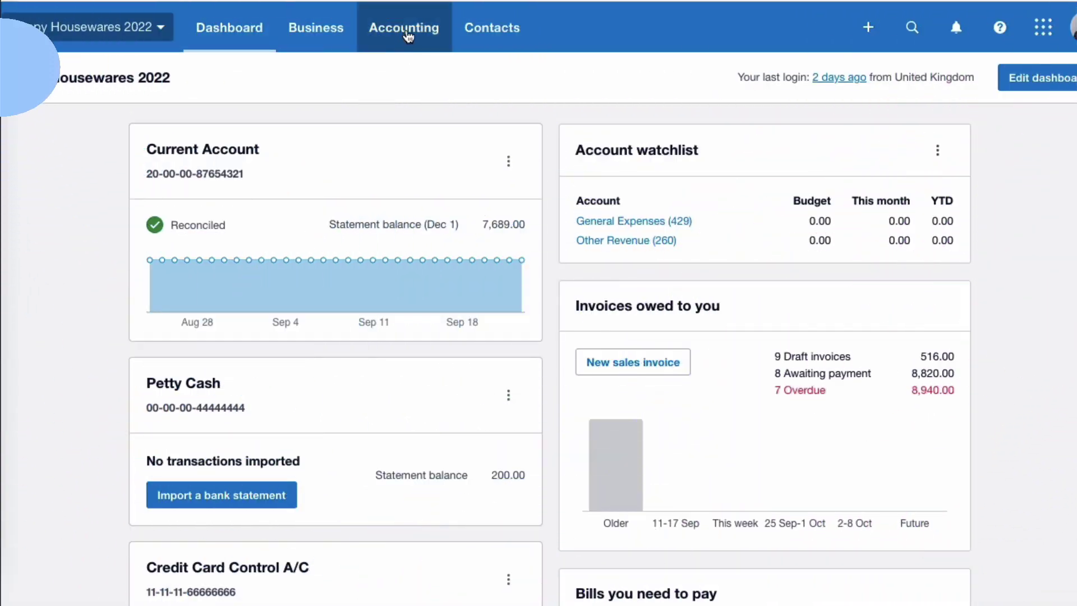
# Search the chart of accounts for 'corporation tax' to list accounts 500 and 830
pyautogui.click(410, 32)
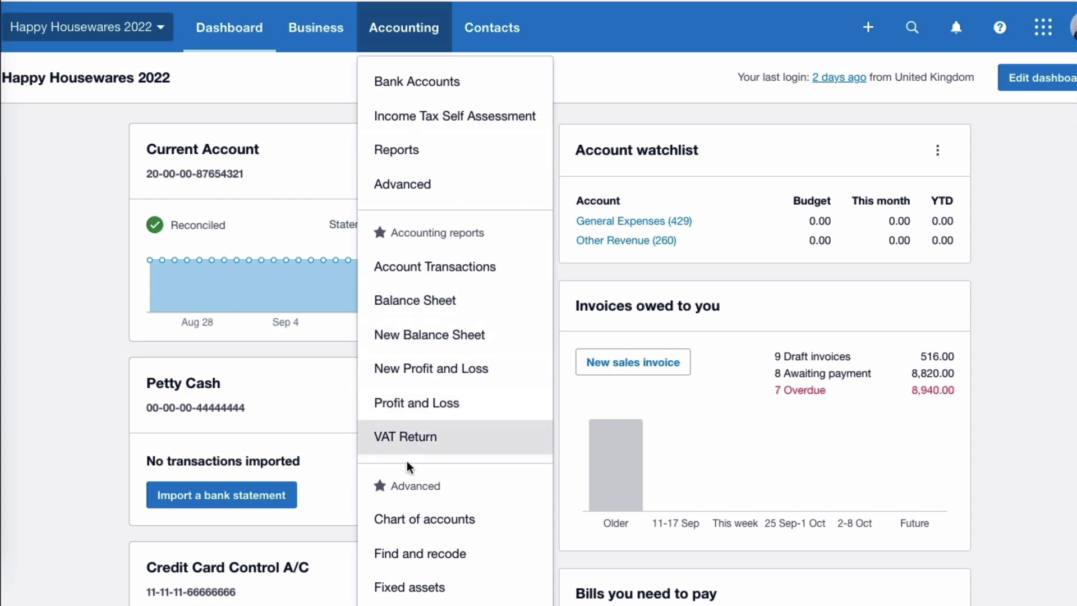
pyautogui.click(408, 515)
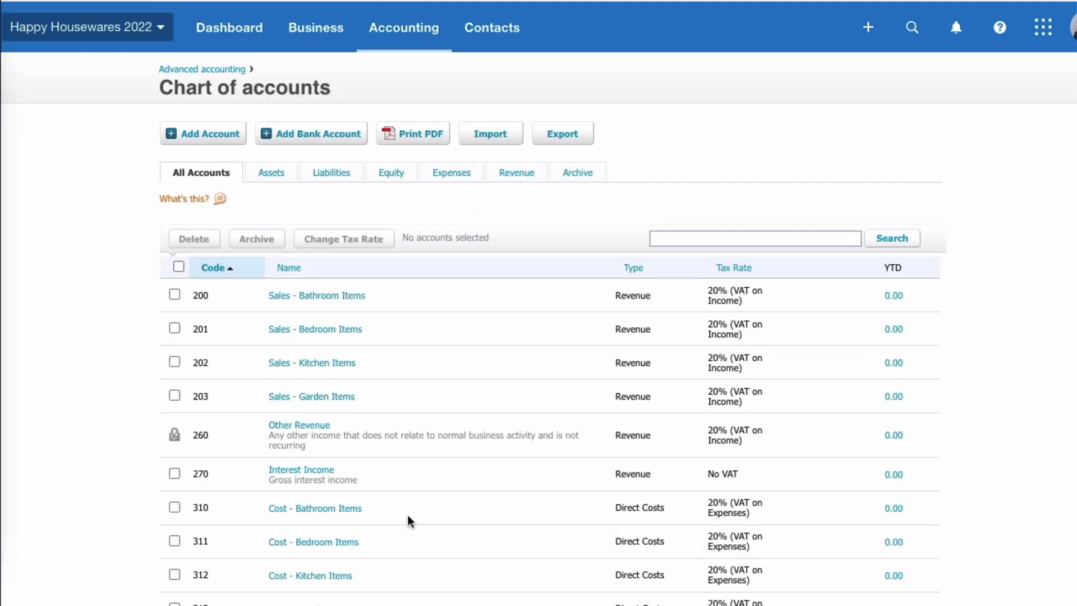
pyautogui.click(664, 238)
pyautogui.write('corporation tax')
pyautogui.press('Return')
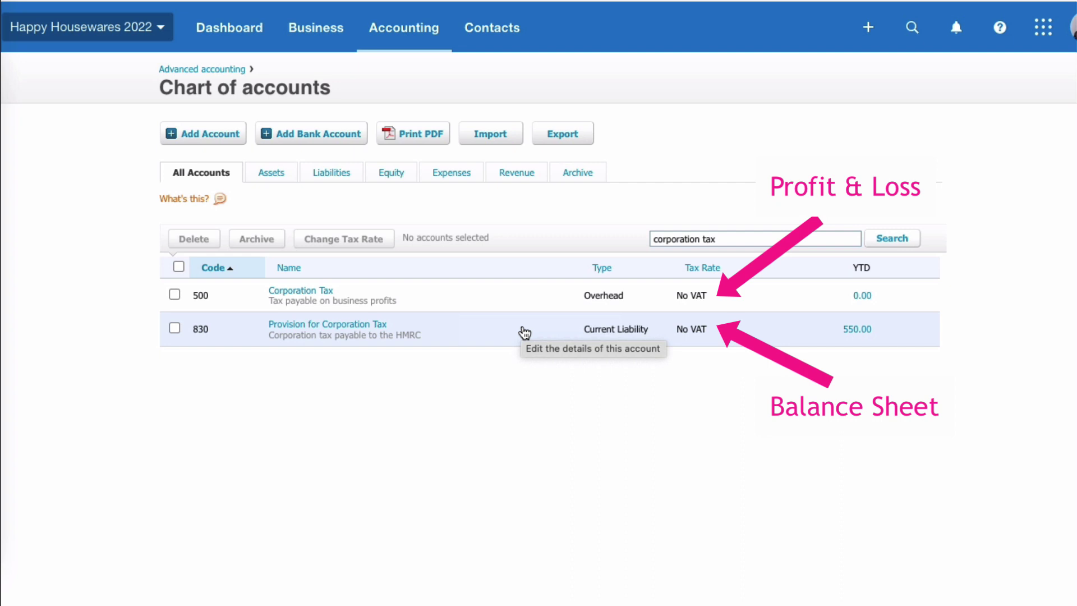
# Open the new Profit and Loss for the year ended 30 April 2022 and scroll through it
pyautogui.click(416, 31)
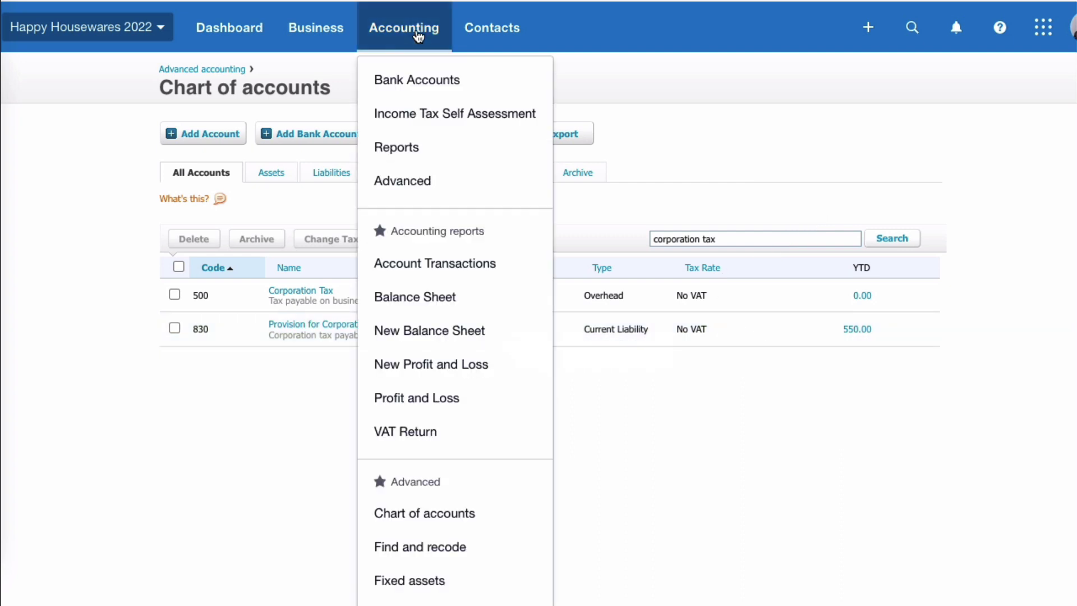
pyautogui.click(424, 364)
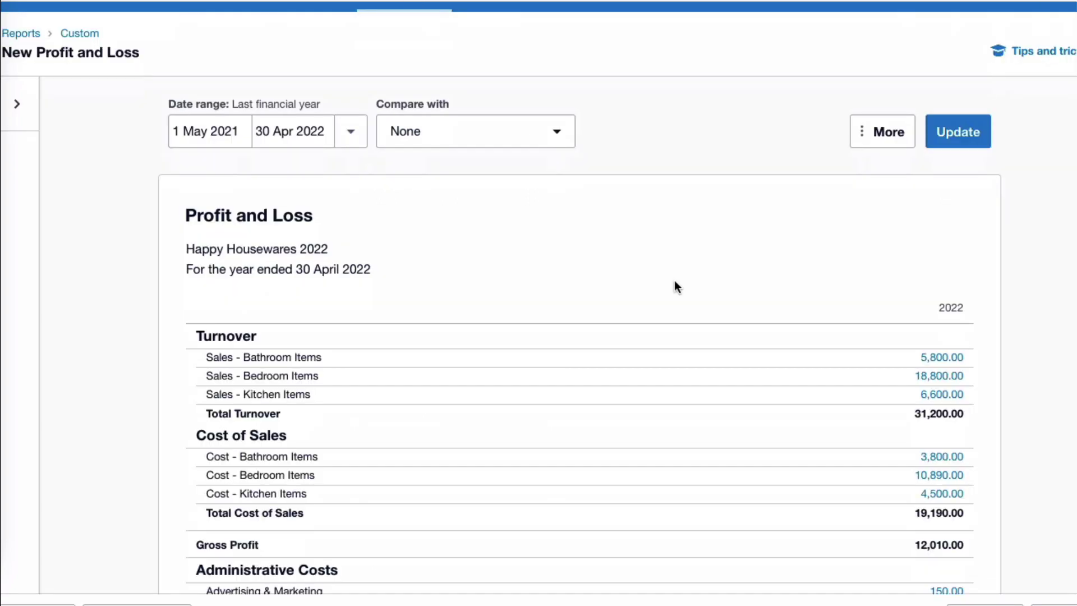
pyautogui.scroll(-6, 674, 281)
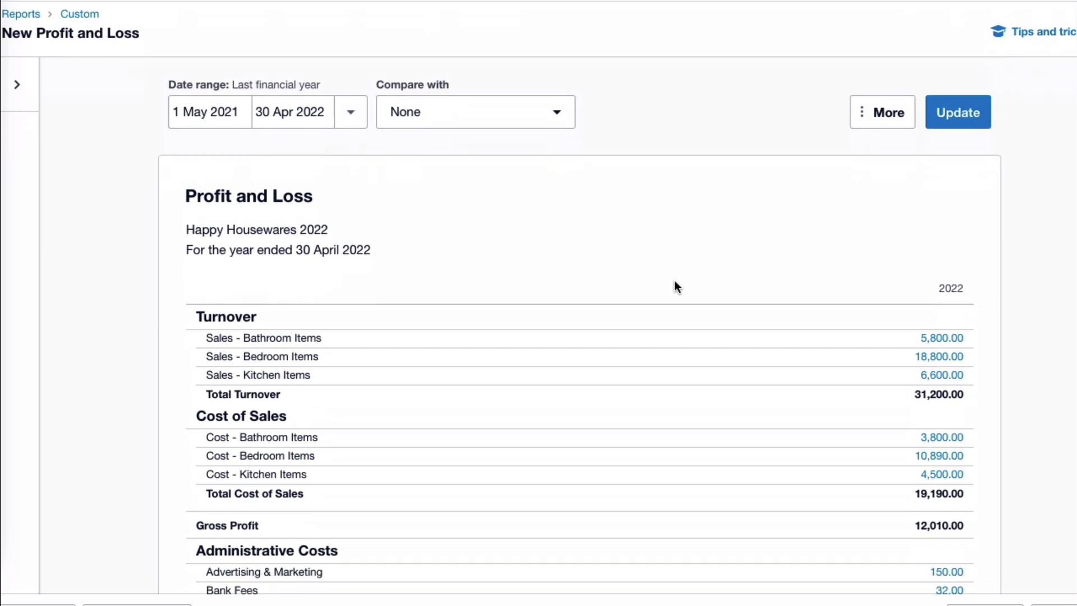
pyautogui.scroll(-2, 674, 280)
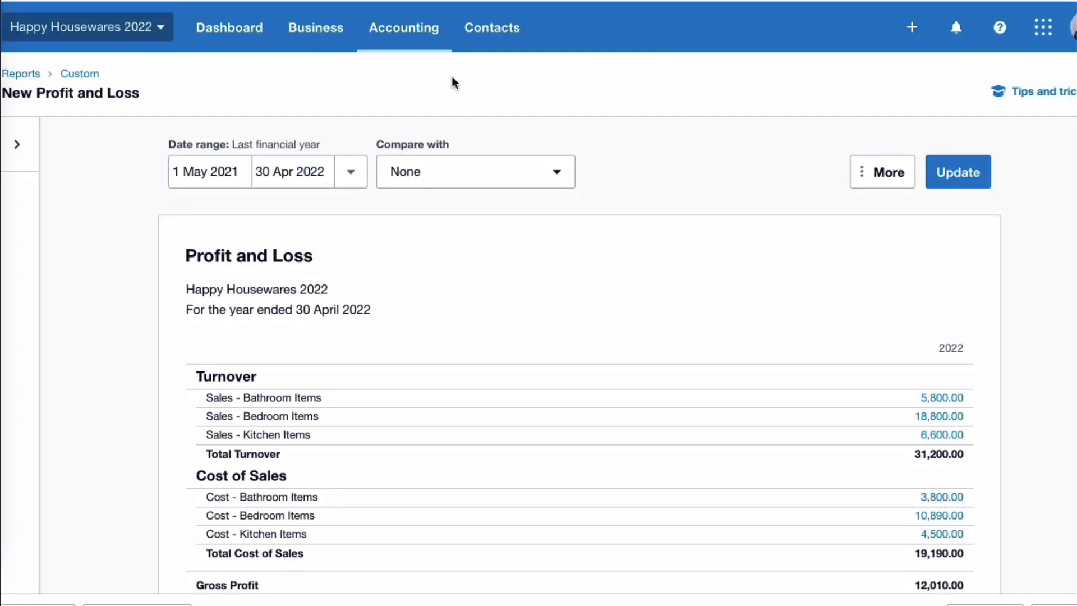
# Open the Manual journals list from the Accounting menu
pyautogui.click(413, 34)
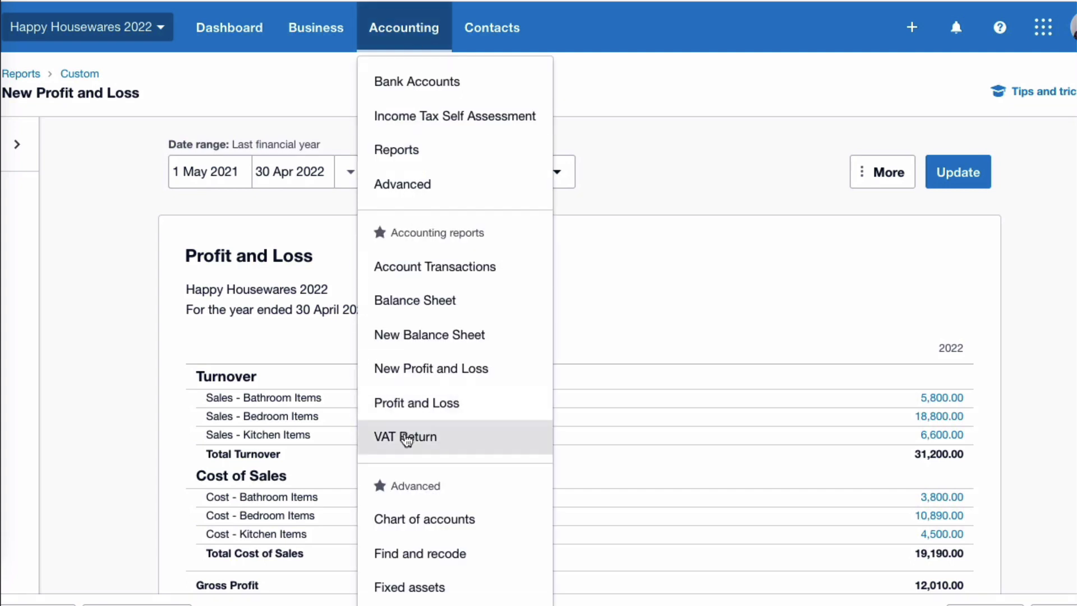
pyautogui.scroll(-2, 410, 488)
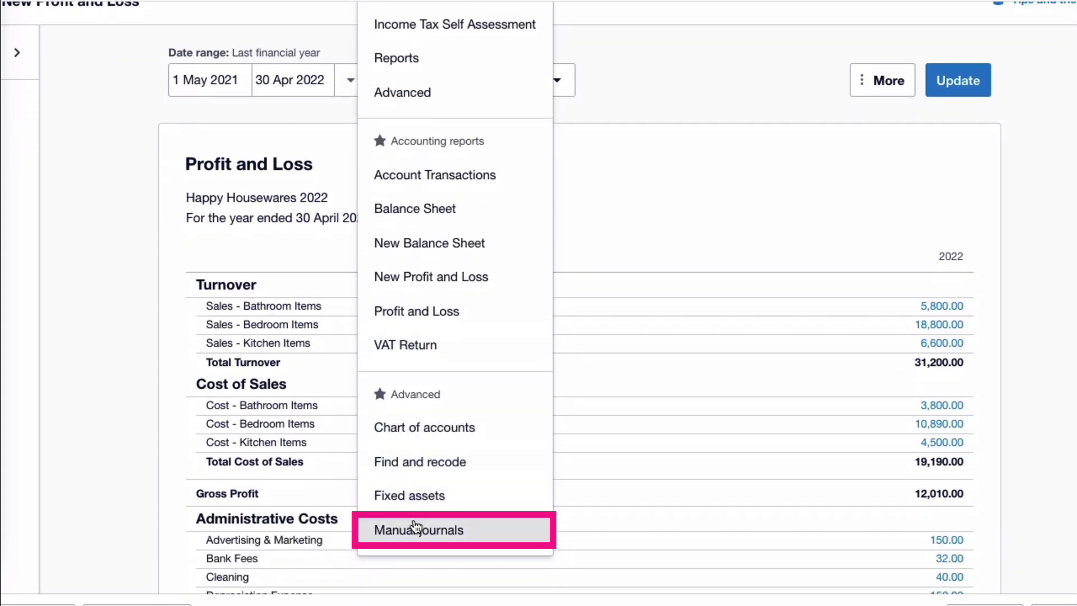
pyautogui.click(416, 528)
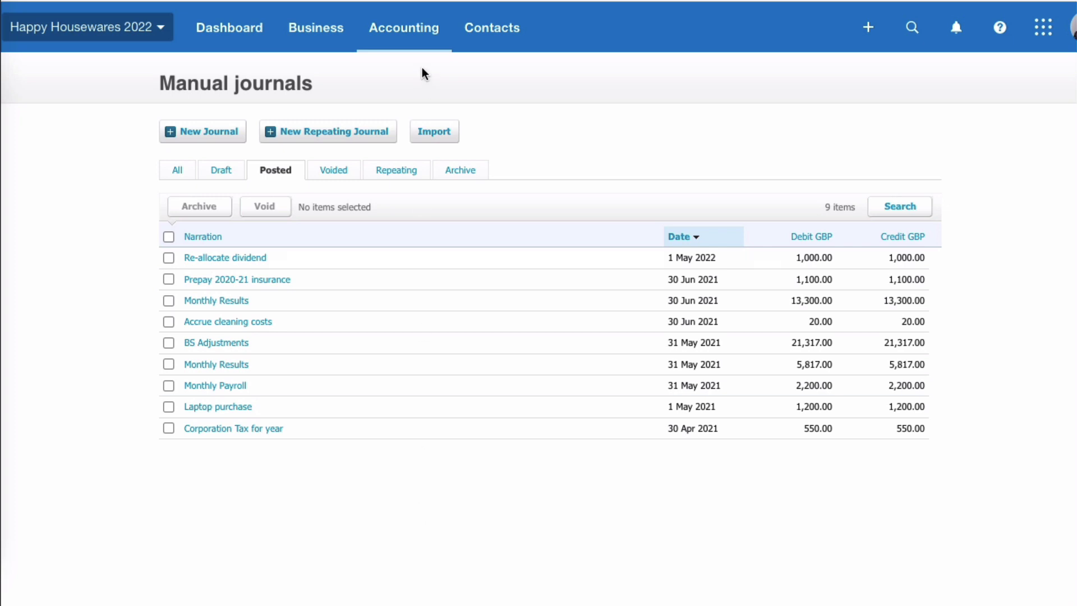
# Go to the reports overview page and type 'j'
pyautogui.click(420, 31)
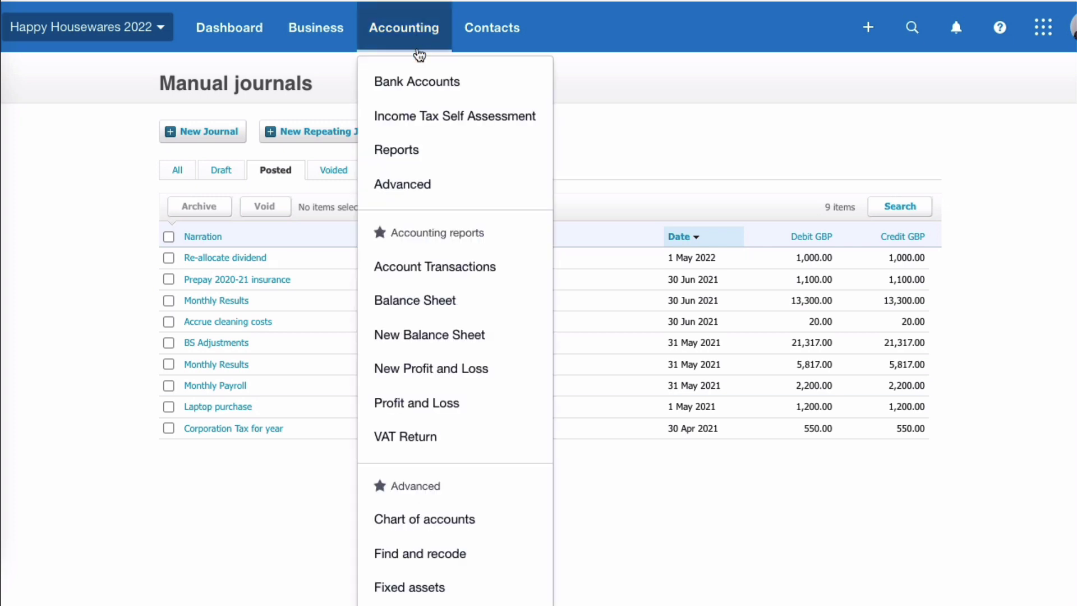
pyautogui.click(398, 150)
pyautogui.write('j')
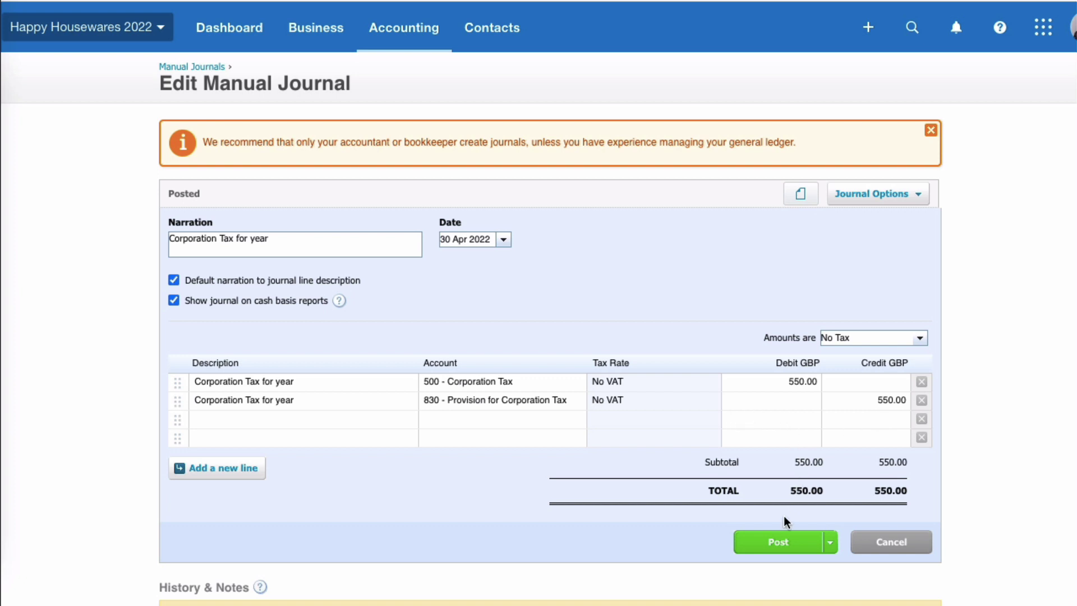
# Post the 550.00 corporation tax journal and check the Taxation section of the Profit and Loss
pyautogui.click(783, 547)
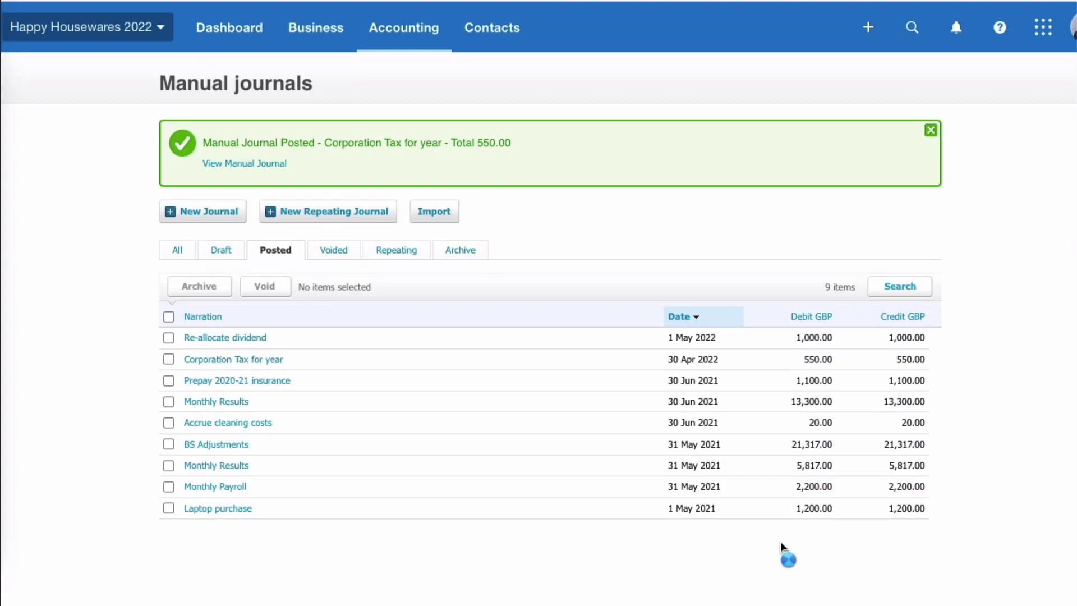
pyautogui.click(414, 36)
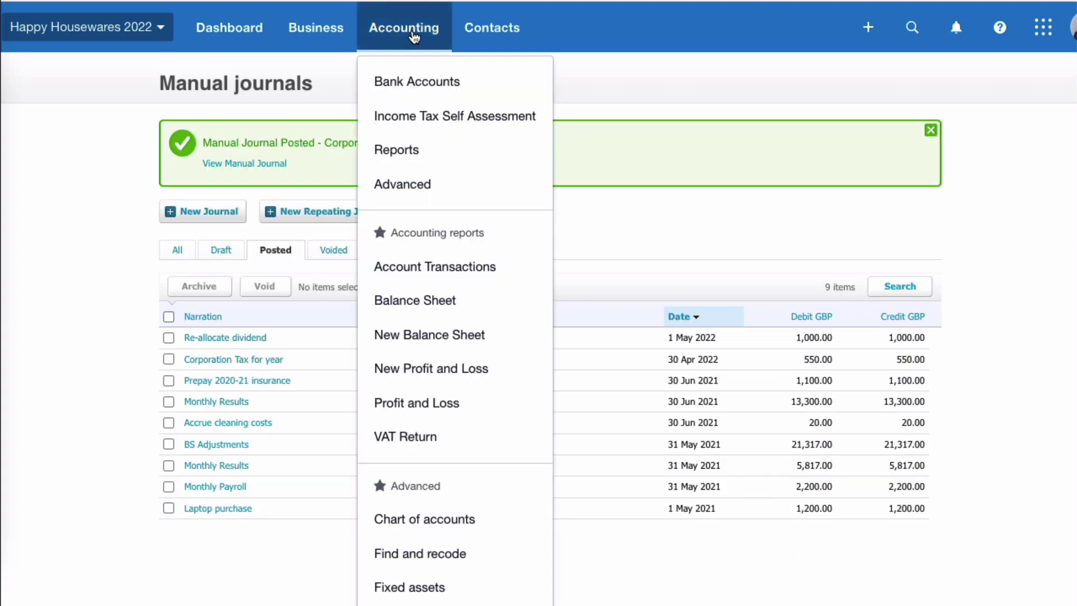
pyautogui.click(426, 367)
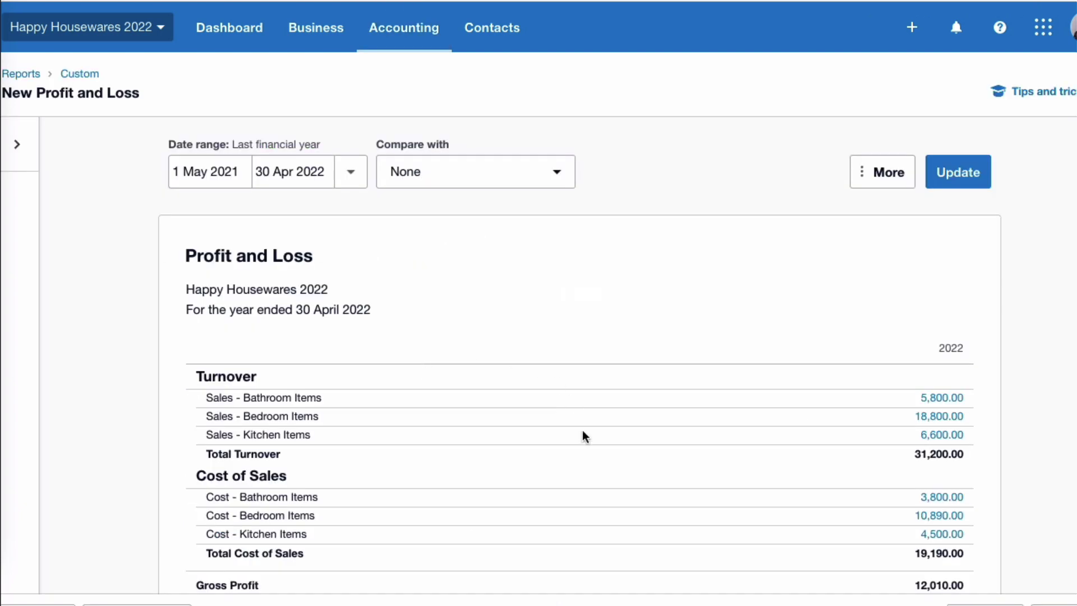
pyautogui.scroll(-5, 584, 433)
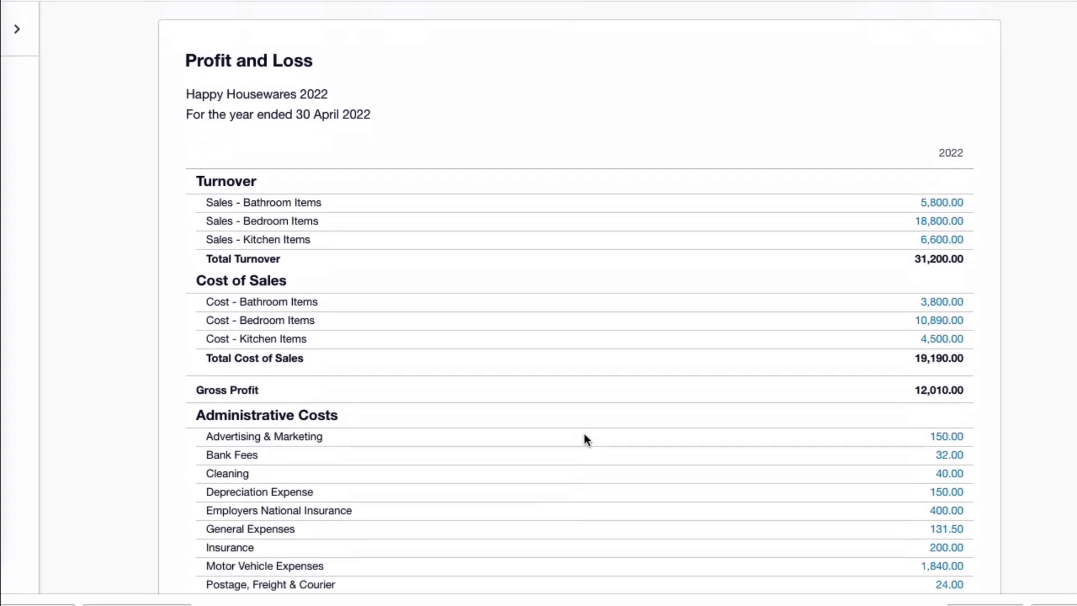
pyautogui.scroll(-5, 584, 438)
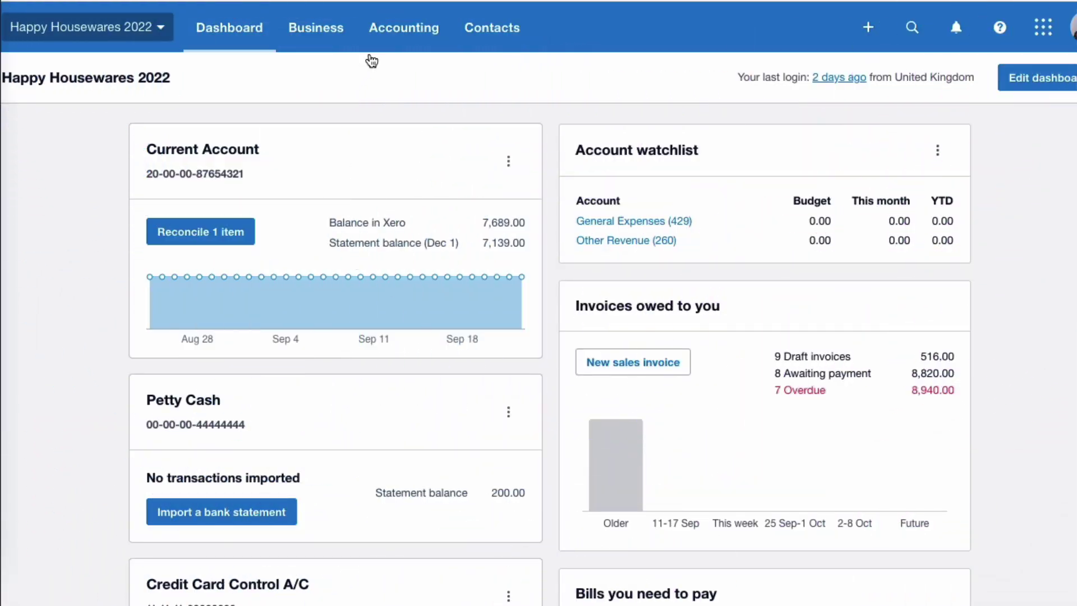
# Open the Balance Sheet at 30 April 2022 and scroll to the 550.00 corporation tax provision
pyautogui.click(404, 37)
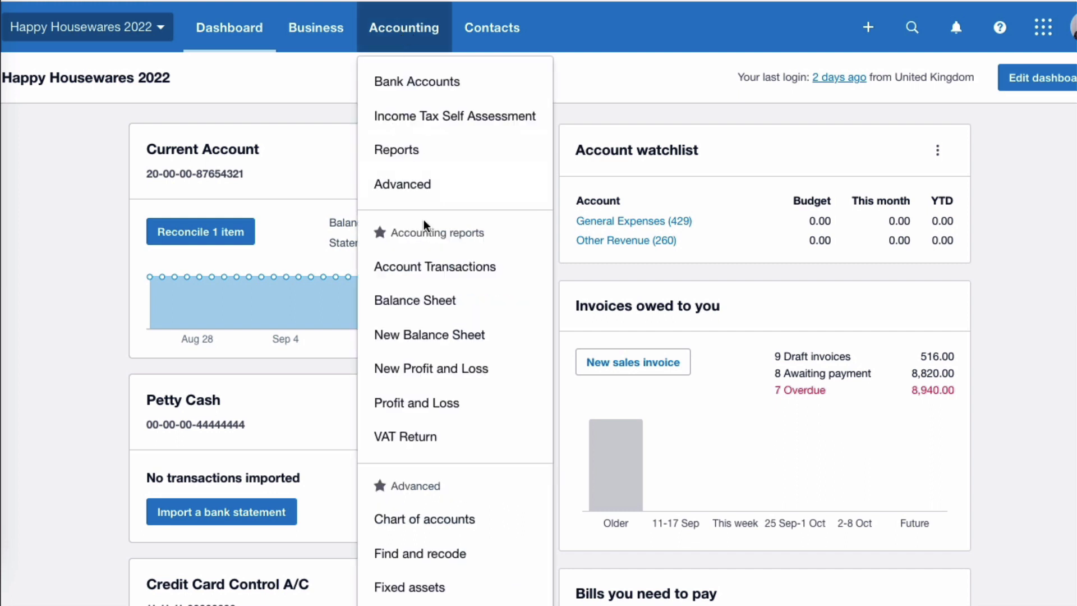
pyautogui.click(424, 335)
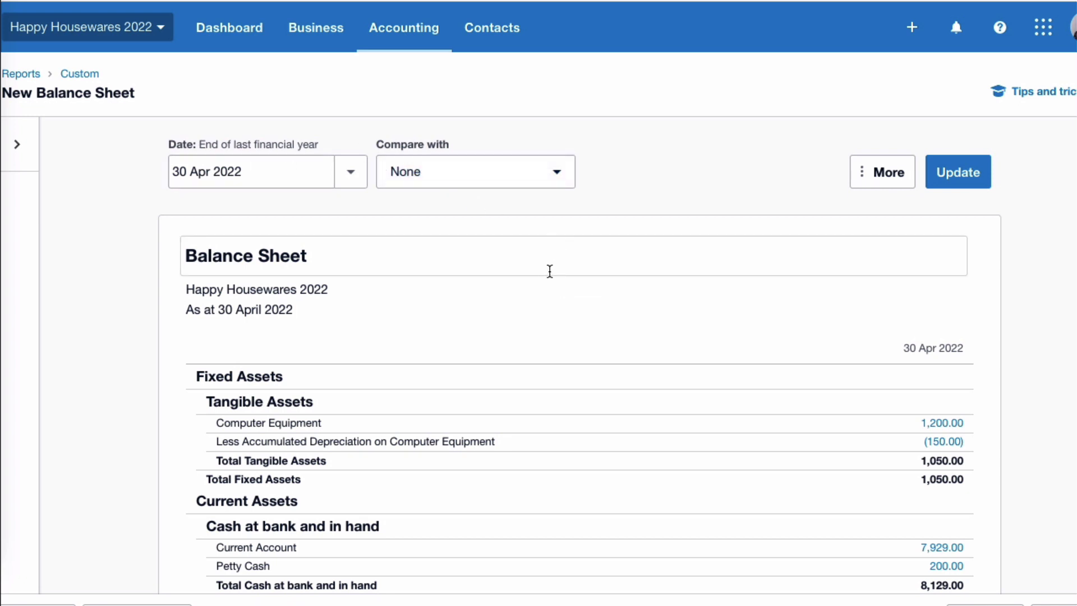
pyautogui.scroll(-3, 542, 271)
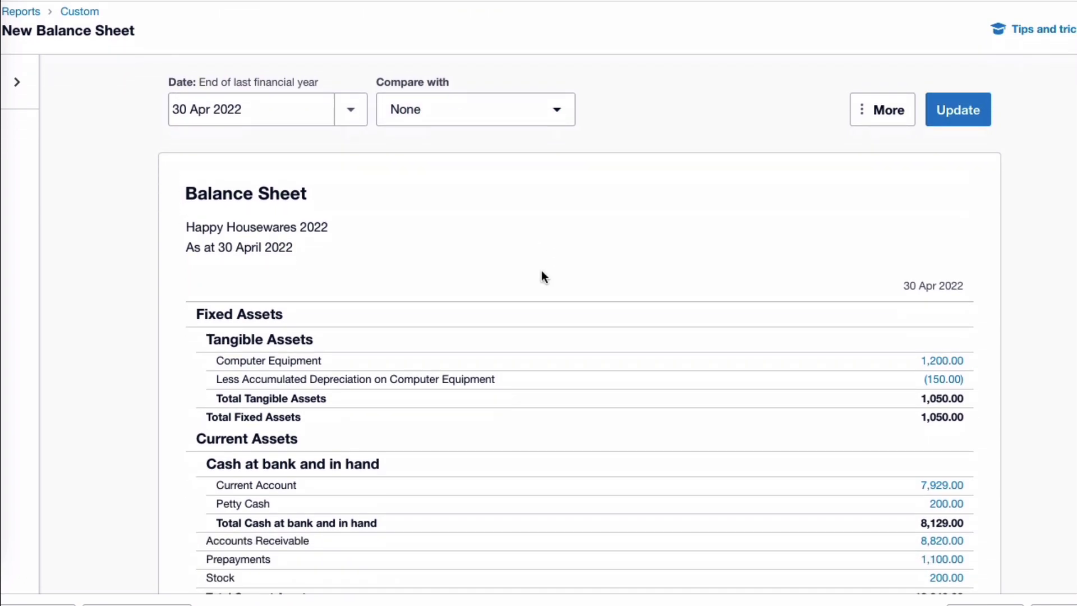
pyautogui.scroll(-4, 542, 273)
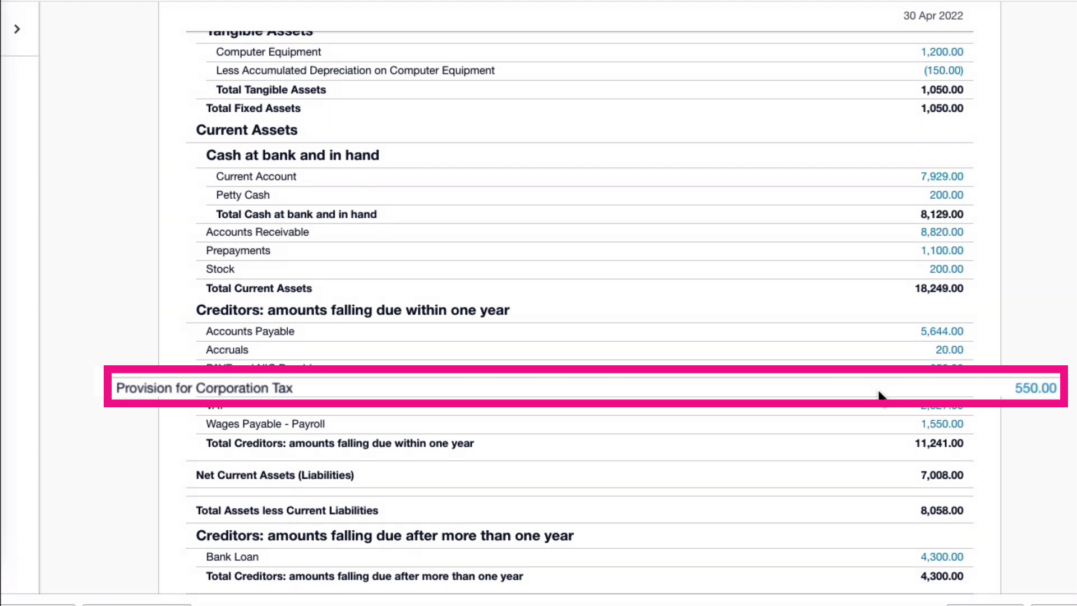
# Return to the dashboard and start reconciling the one unmatched Current Account line
pyautogui.click(230, 33)
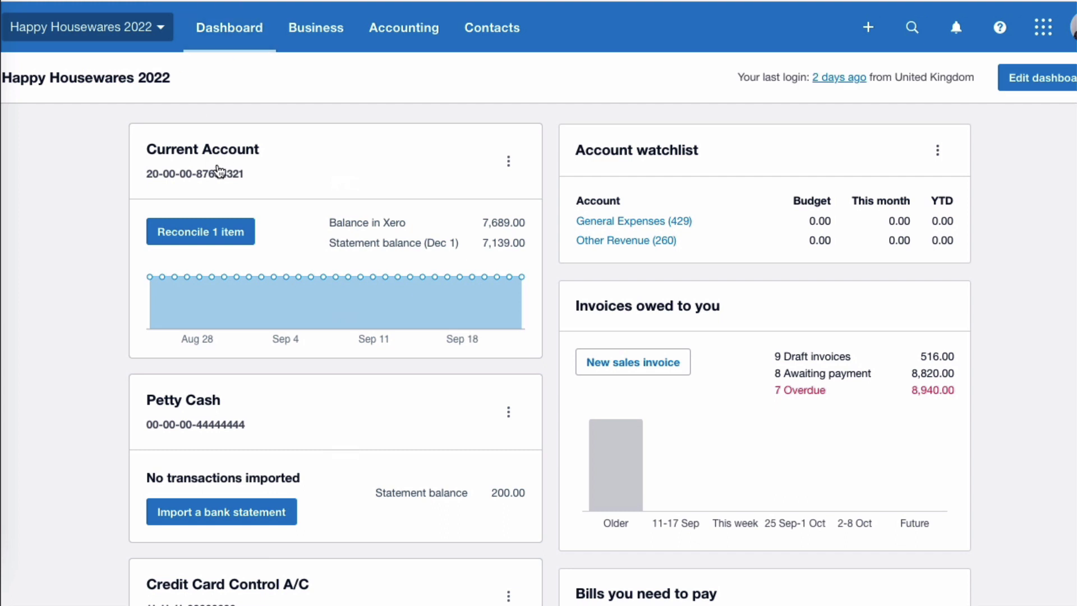
pyautogui.click(205, 238)
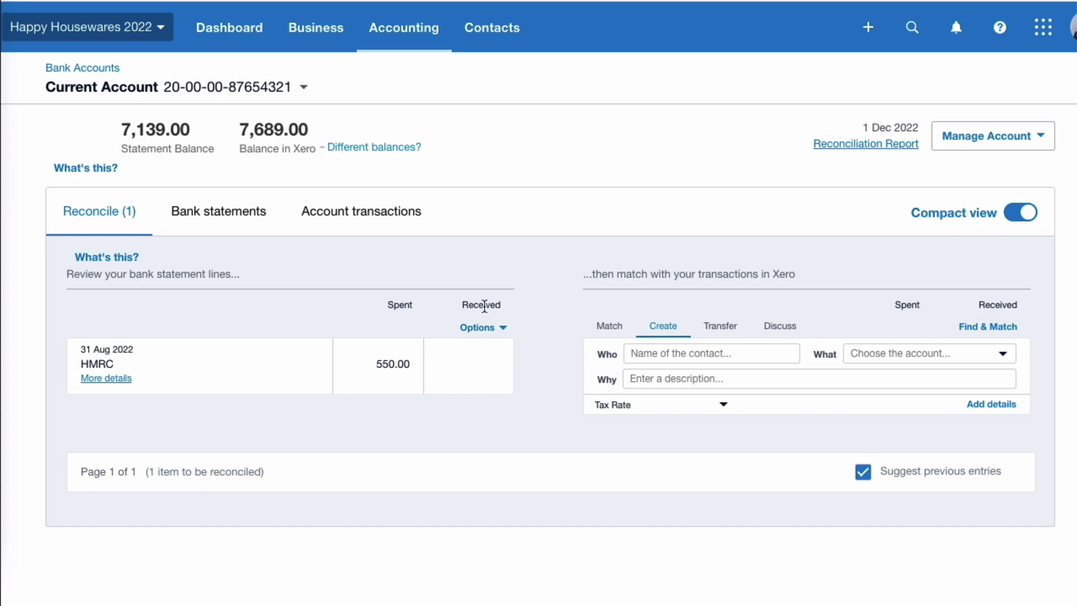
# Enter HMRC in Who for the 550.00 bank line, adding HMRC as a new contact
pyautogui.click(659, 353)
pyautogui.write('H')
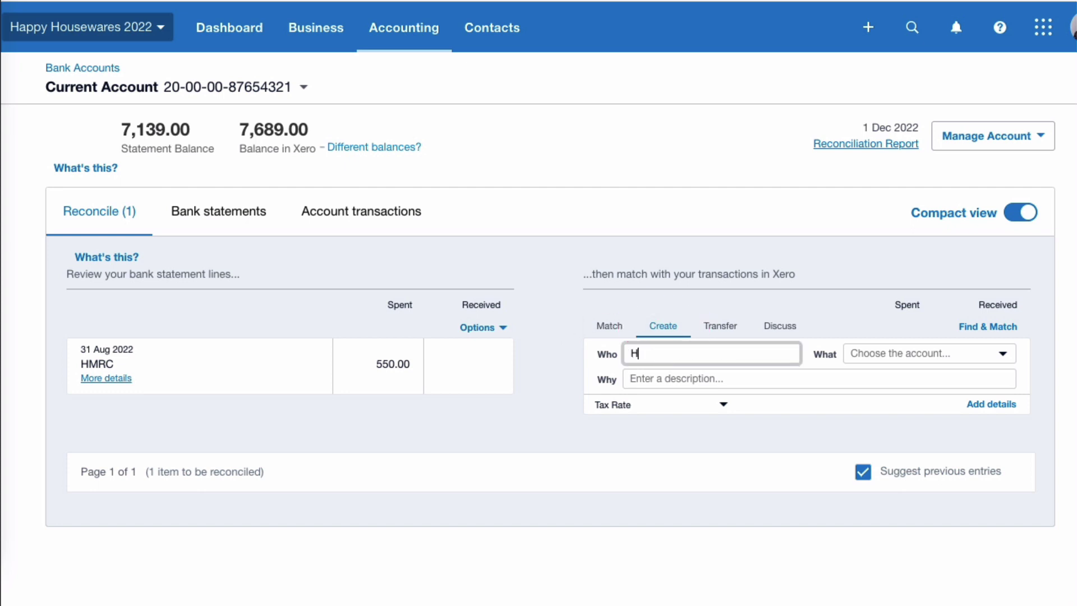
pyautogui.write('MRC')
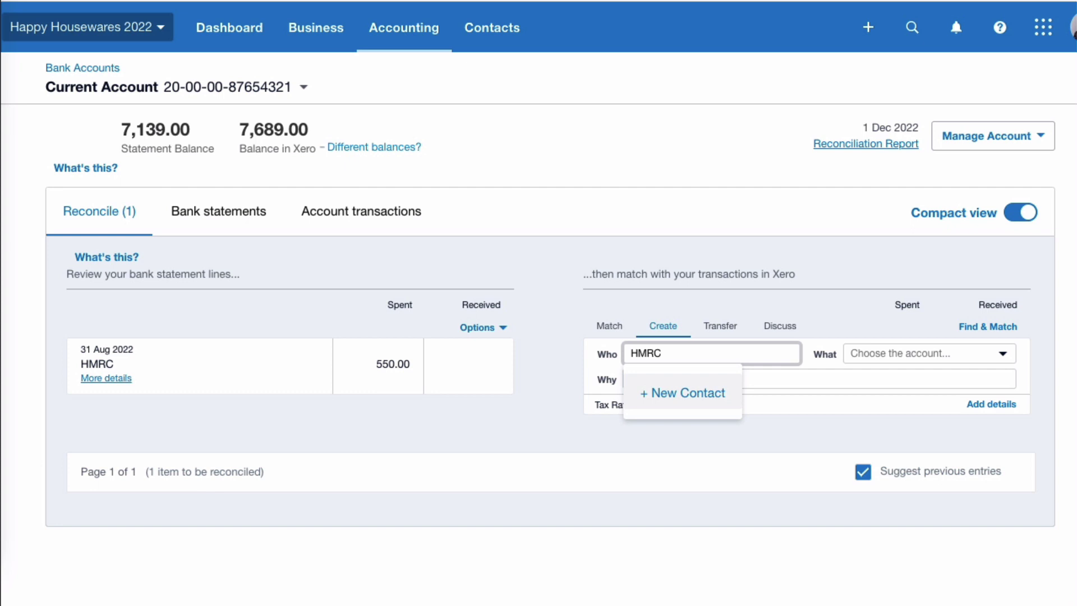
pyautogui.click(670, 395)
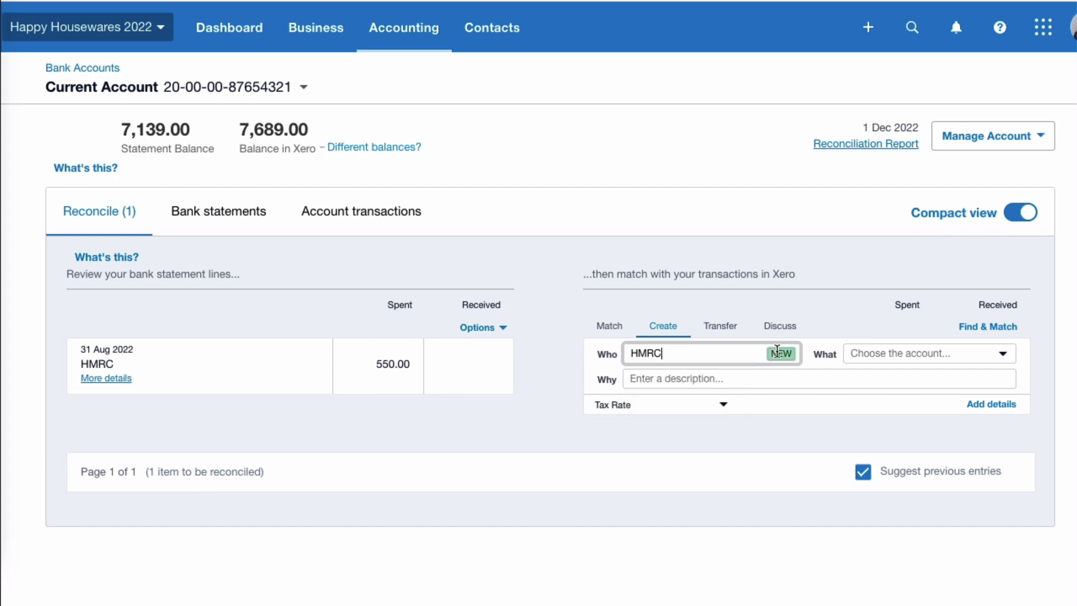
pyautogui.click(868, 360)
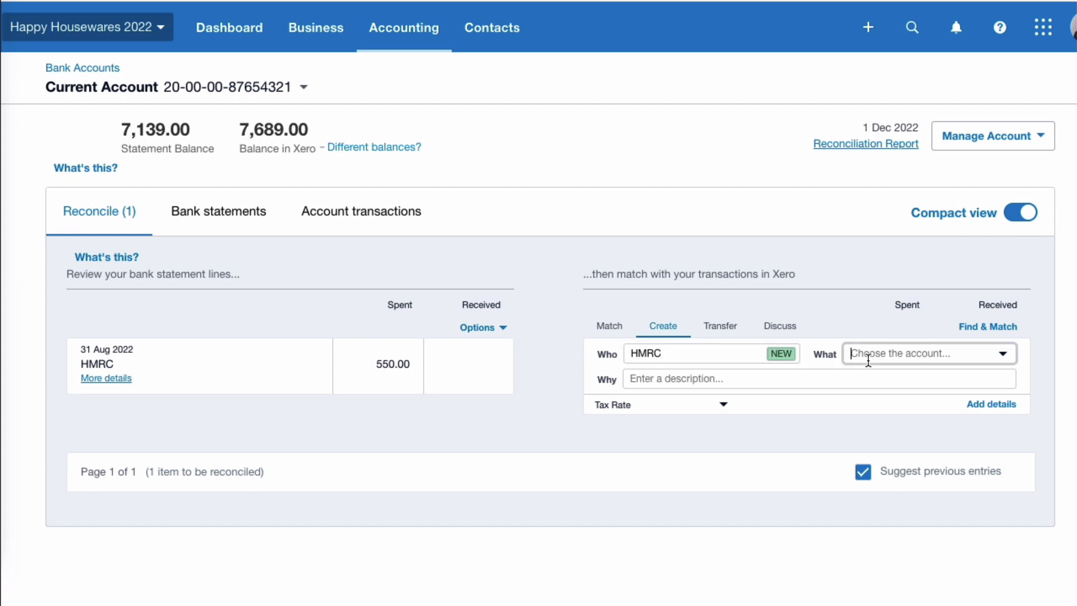
# Code the HMRC payment to 830, describe it 'Corp tax for YE 30/4/22', and reconcile it
pyautogui.write('c')
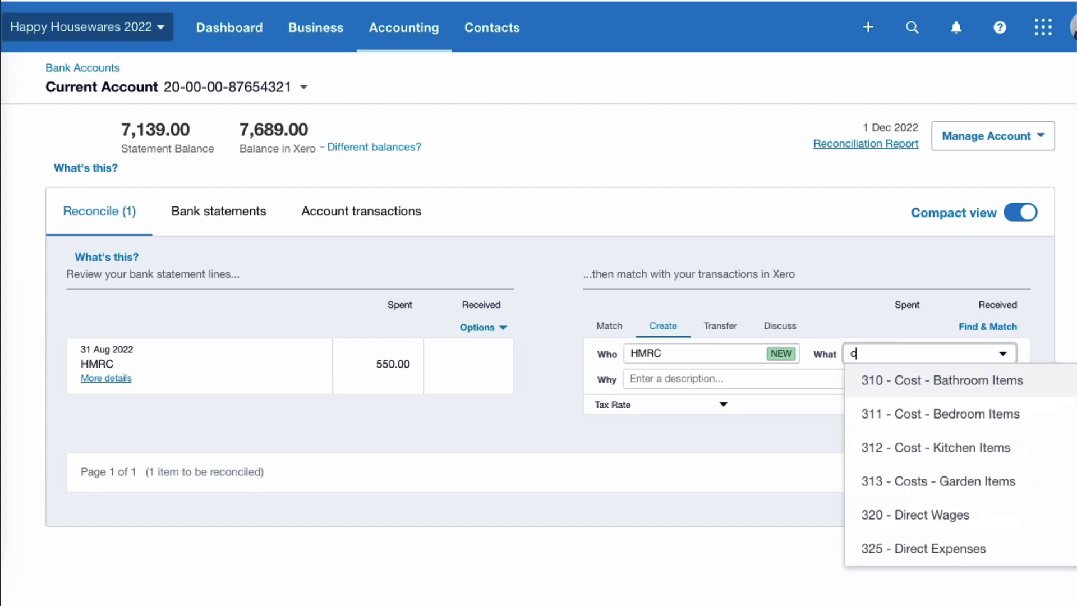
pyautogui.write('orp')
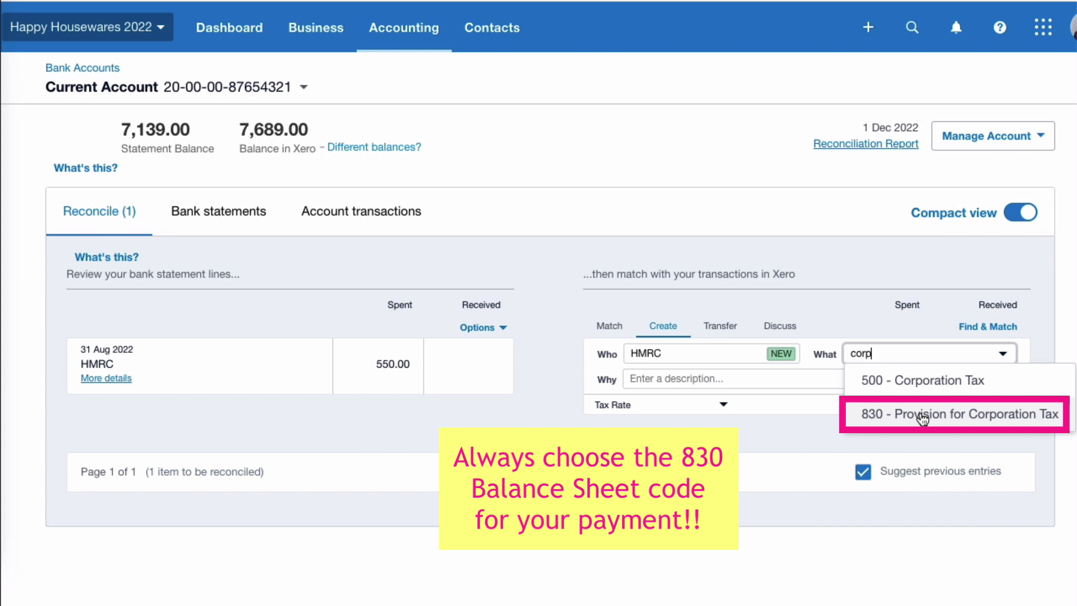
pyautogui.click(921, 418)
pyautogui.write('C')
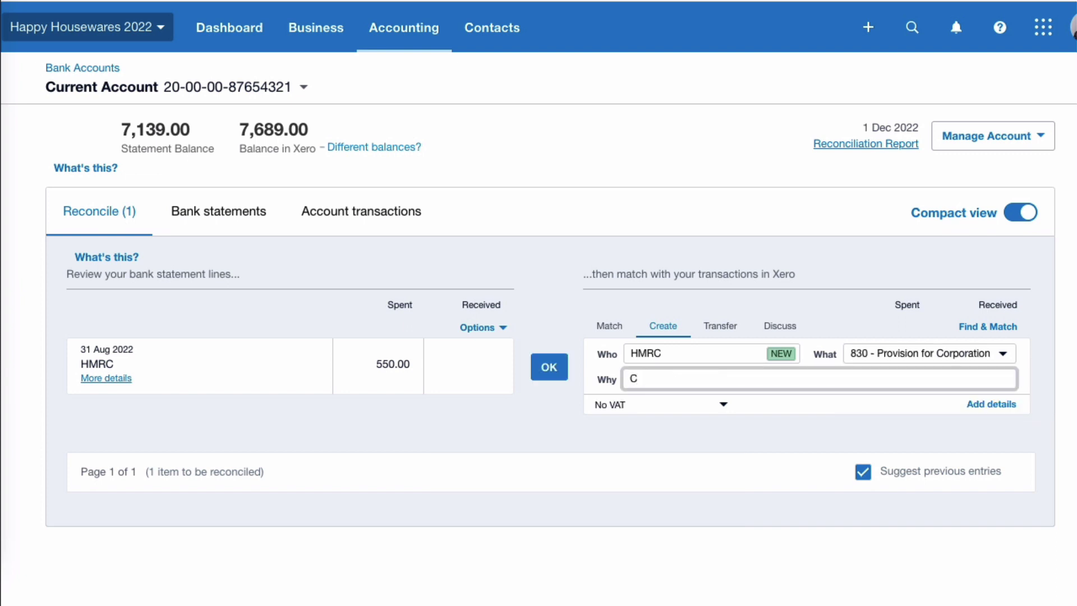
pyautogui.write('orp tax for YE 30/4/22')
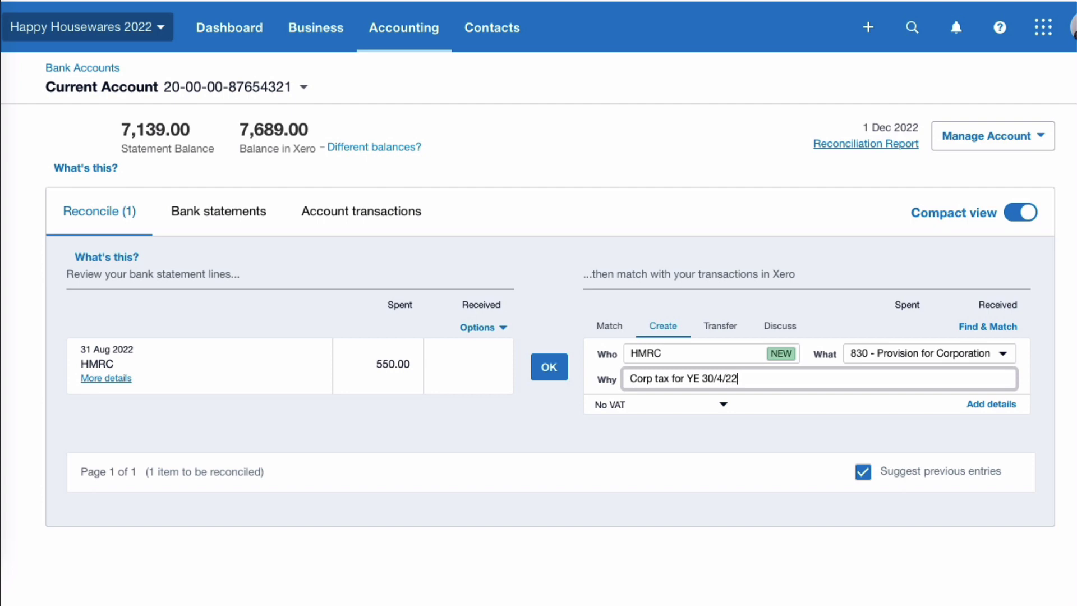
pyautogui.click(553, 374)
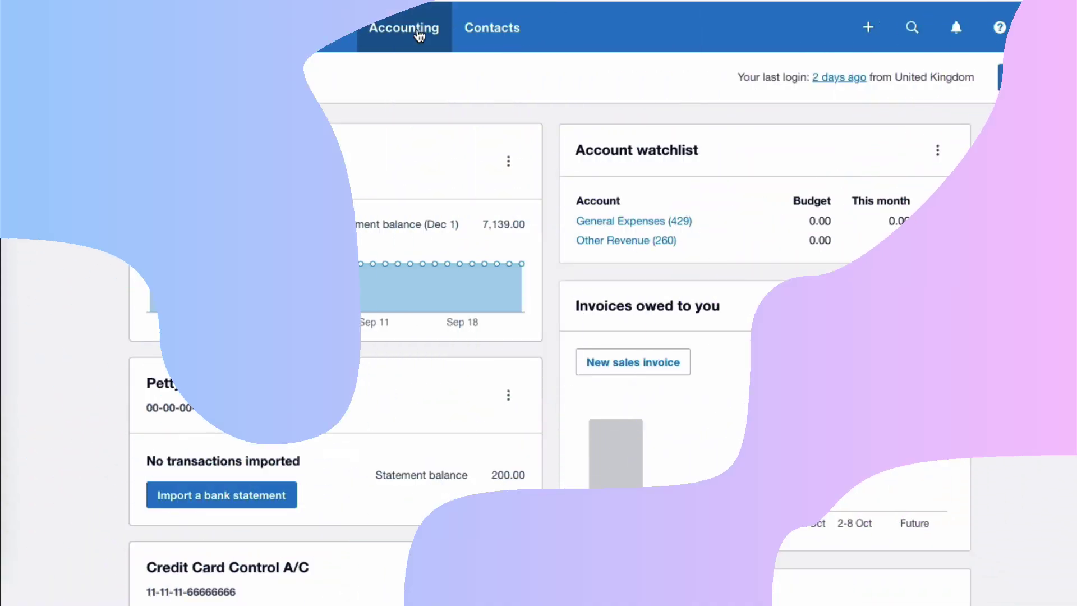
pyautogui.click(420, 29)
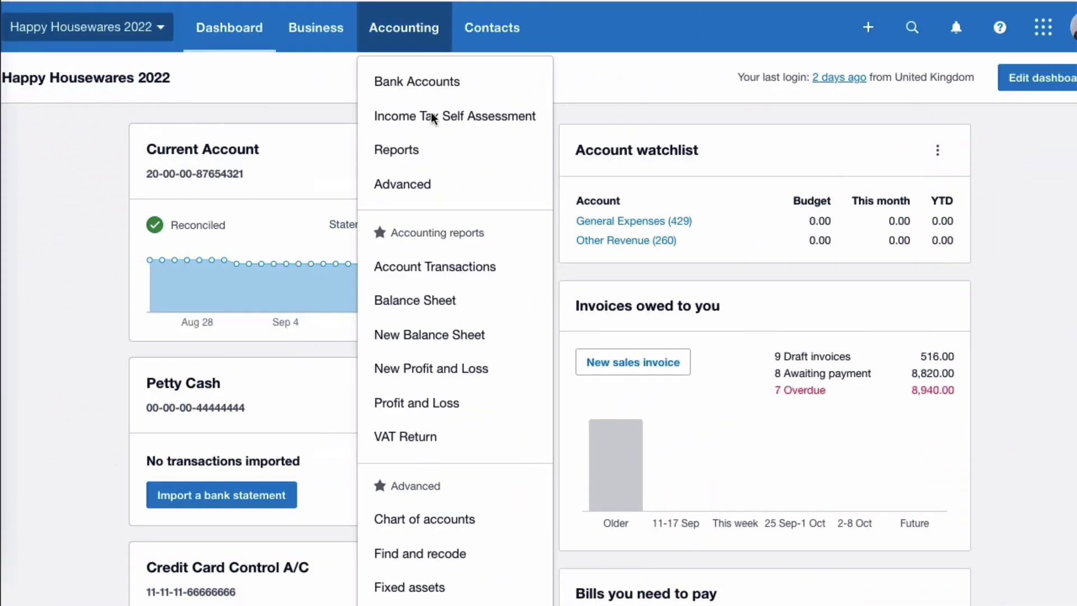
# Open the Balance Sheet and update its date to end of last month, 31 August 2022
pyautogui.click(430, 335)
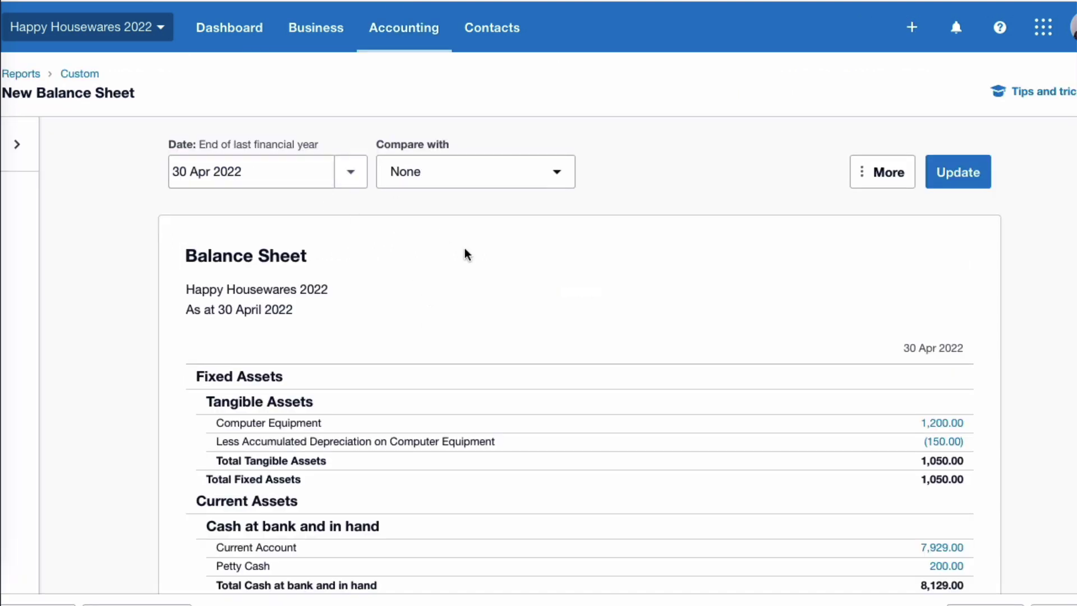
pyautogui.scroll(-5, 474, 286)
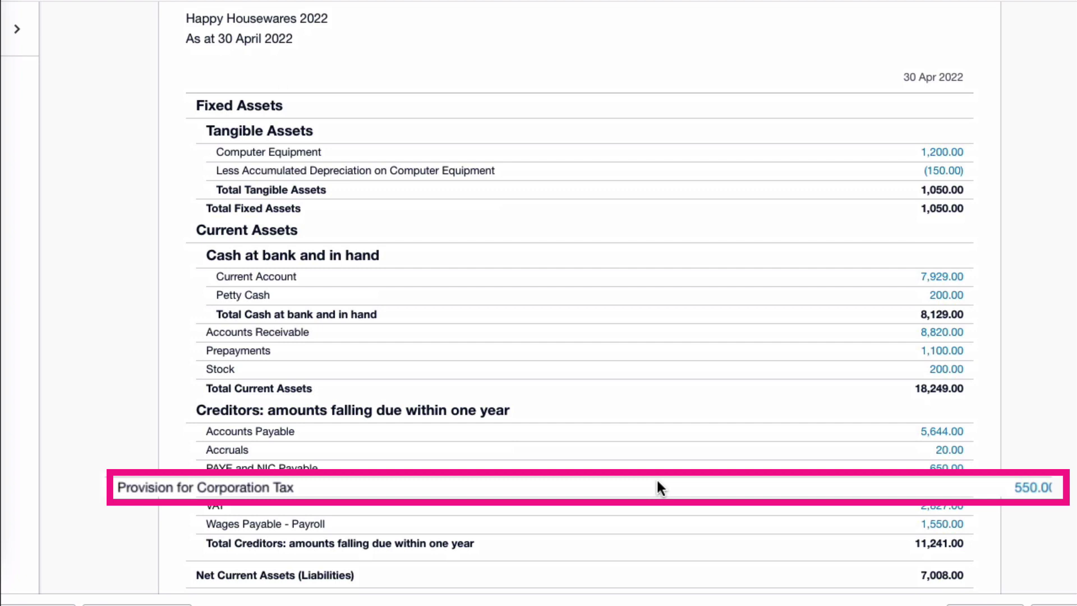
pyautogui.scroll(5, 659, 487)
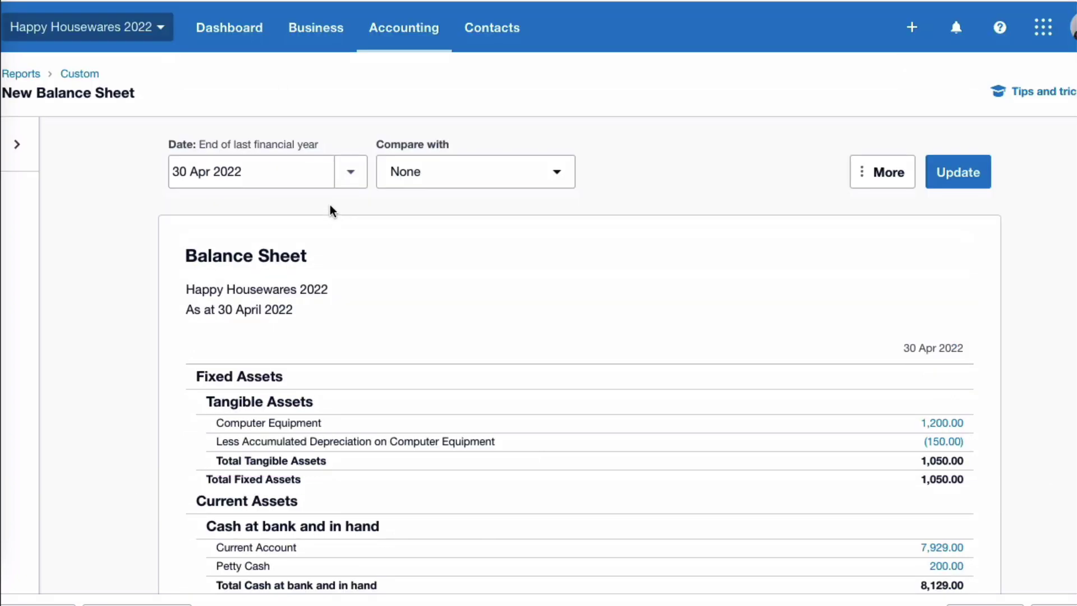
pyautogui.click(353, 175)
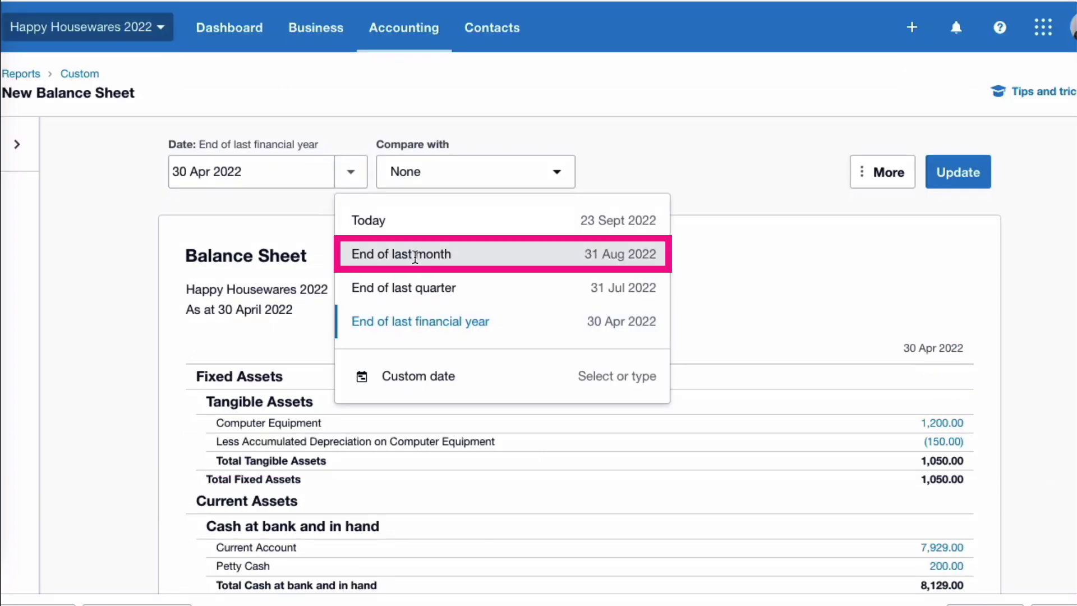
pyautogui.click(415, 256)
pyautogui.click(962, 178)
pyautogui.scroll(-6, 751, 241)
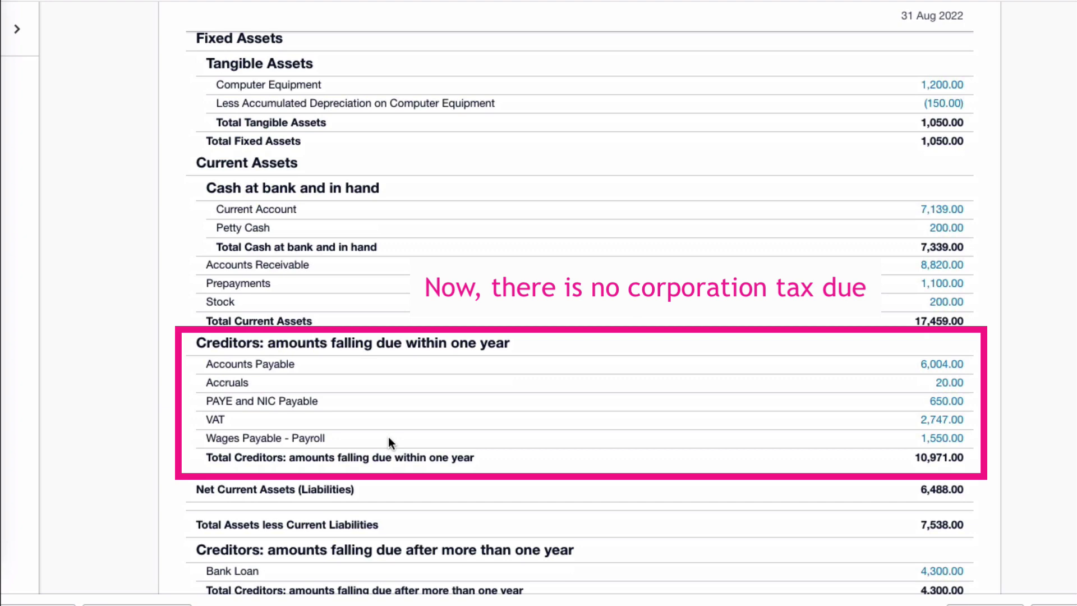
pyautogui.scroll(6, 389, 436)
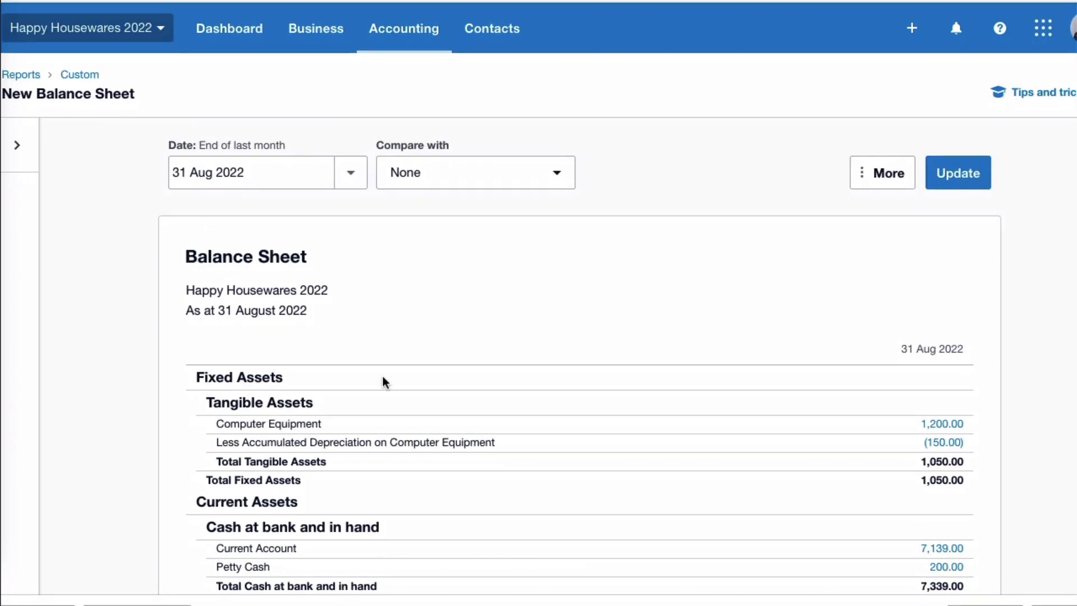
# Open the Profit and Loss for This financial year, 1 May 2022 to 30 April 2023
pyautogui.click(408, 36)
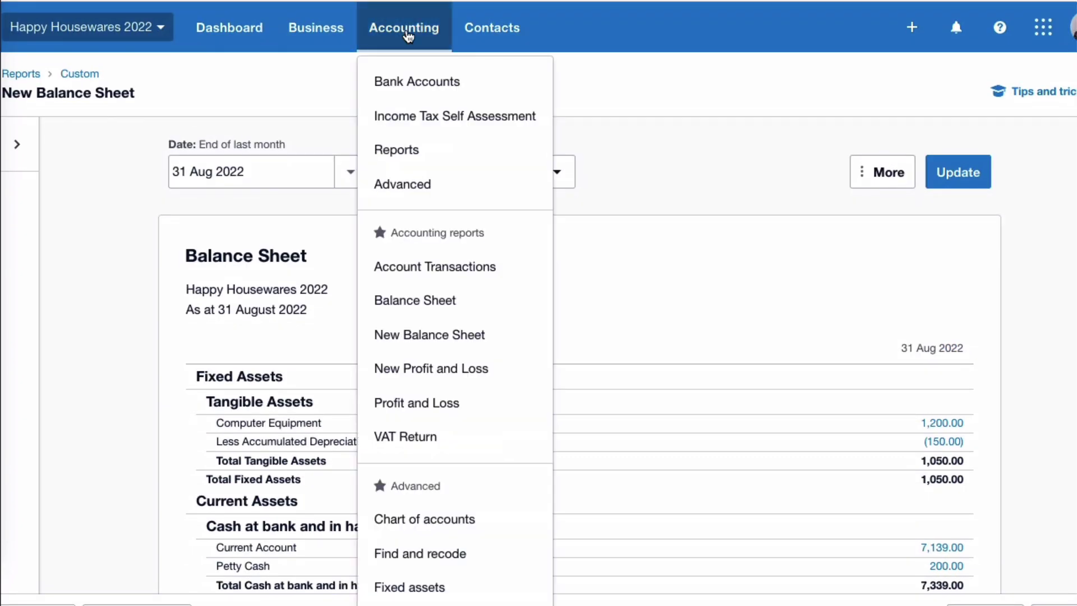
pyautogui.click(443, 373)
pyautogui.click(351, 171)
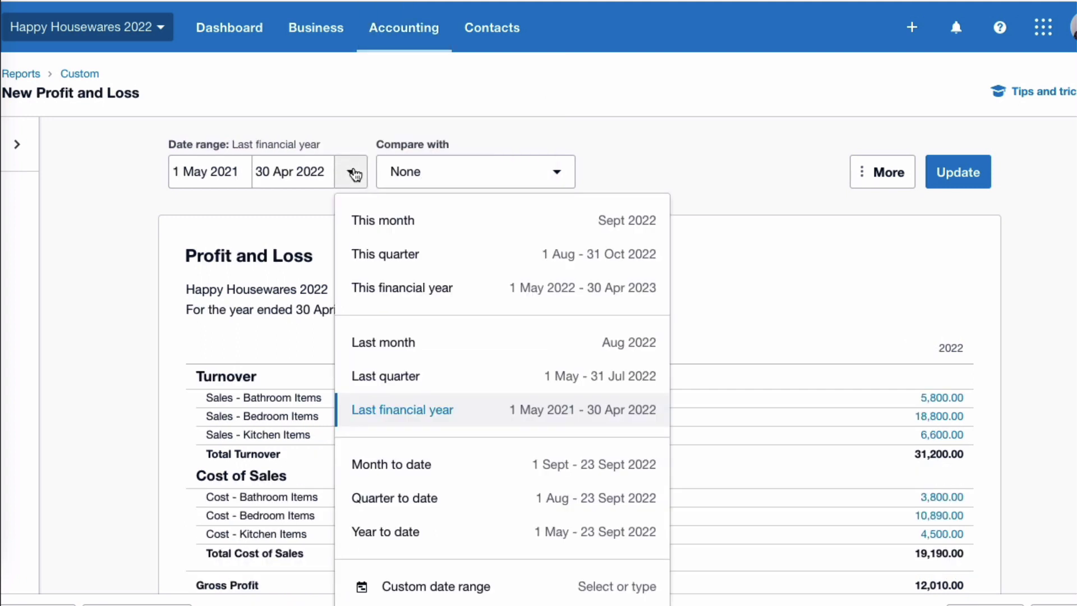
pyautogui.click(405, 288)
pyautogui.scroll(-2, 550, 194)
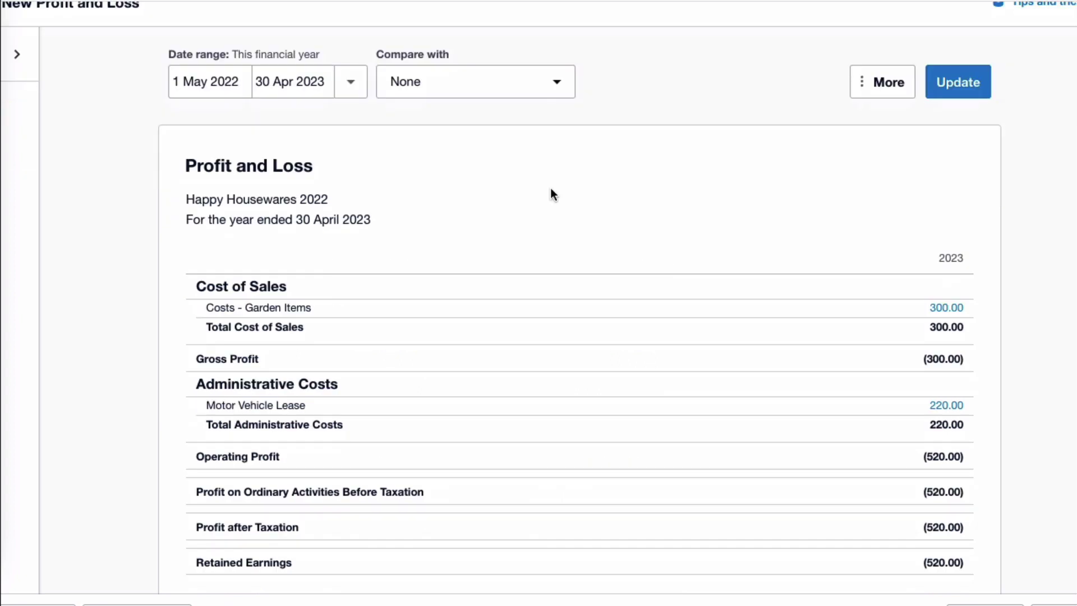
pyautogui.scroll(-1, 550, 190)
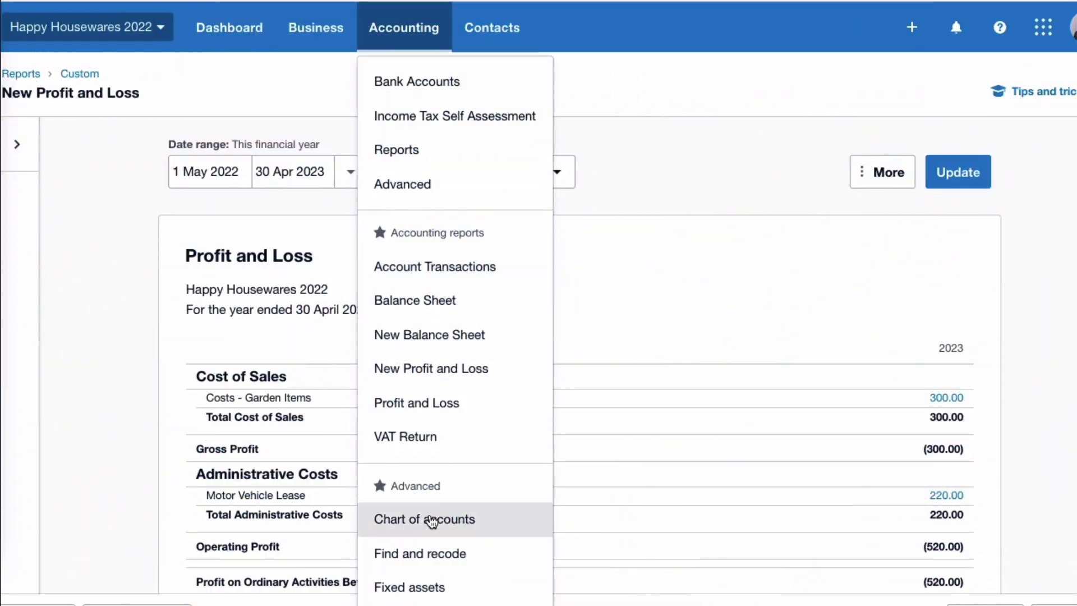
# Search the Chart of accounts for 'corp', showing accounts 500 and 830 at 0.00 YTD
pyautogui.click(430, 520)
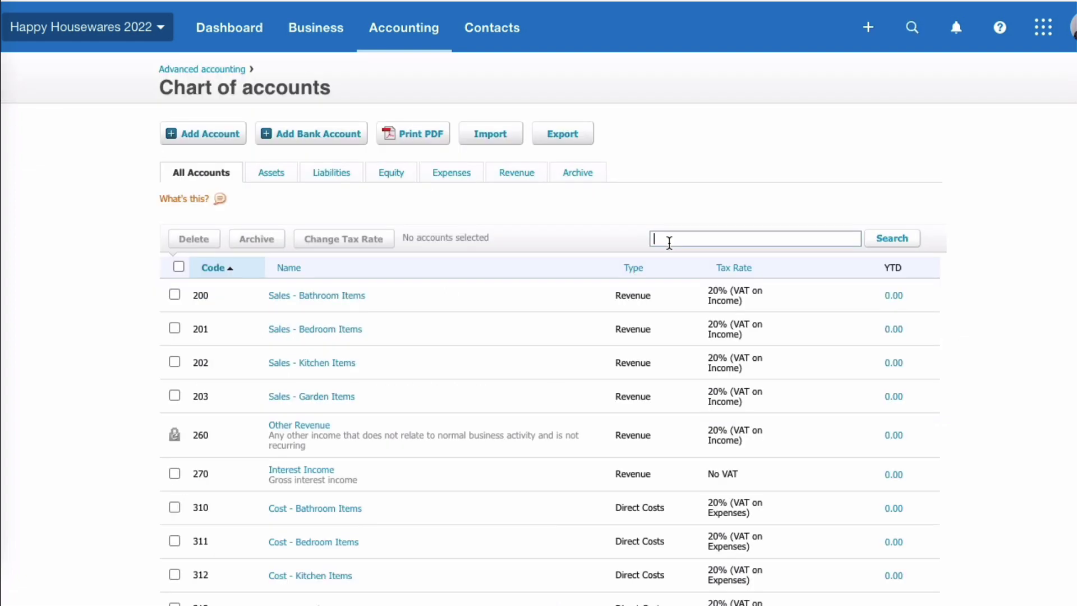
pyautogui.click(665, 239)
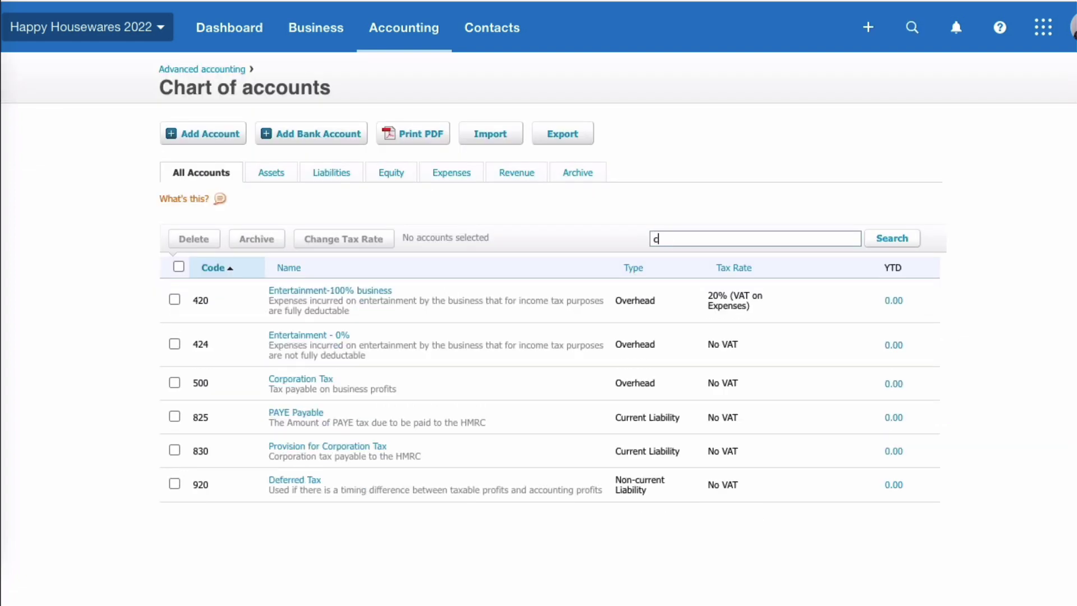
pyautogui.write('corp')
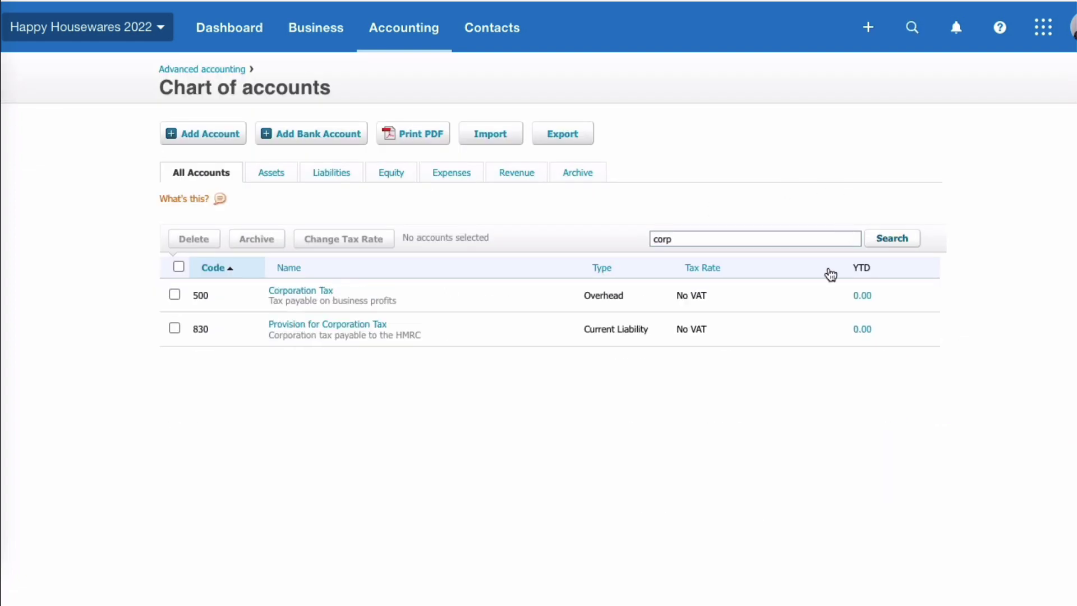